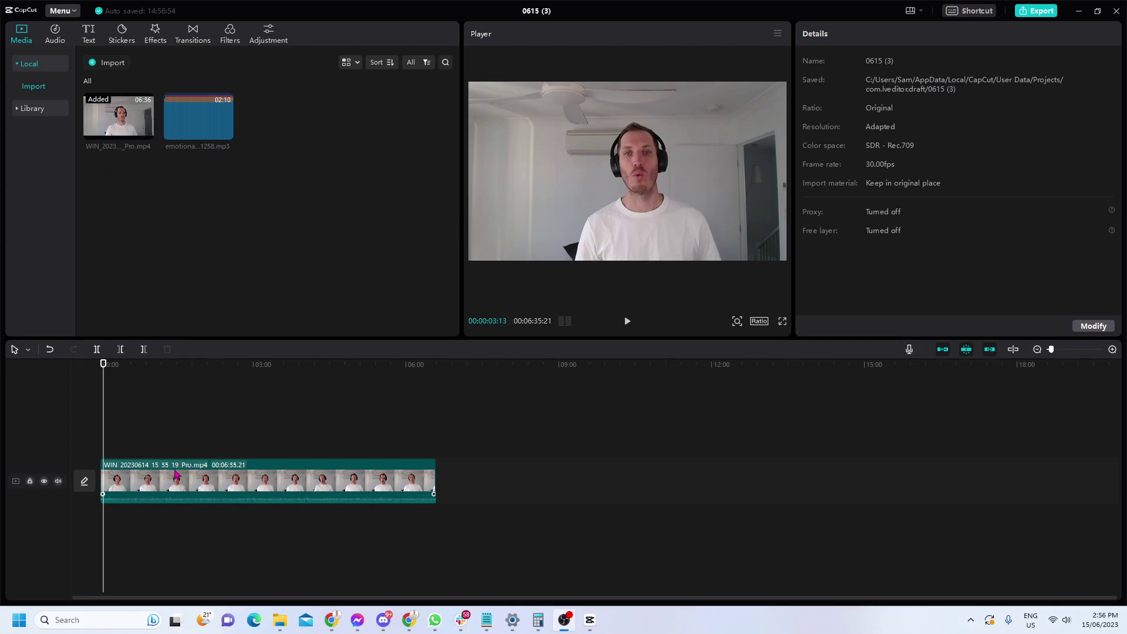
# Preview the imported audio track in CapCut, then stop playback.
pyautogui.click(289, 251)
pyautogui.click(193, 129)
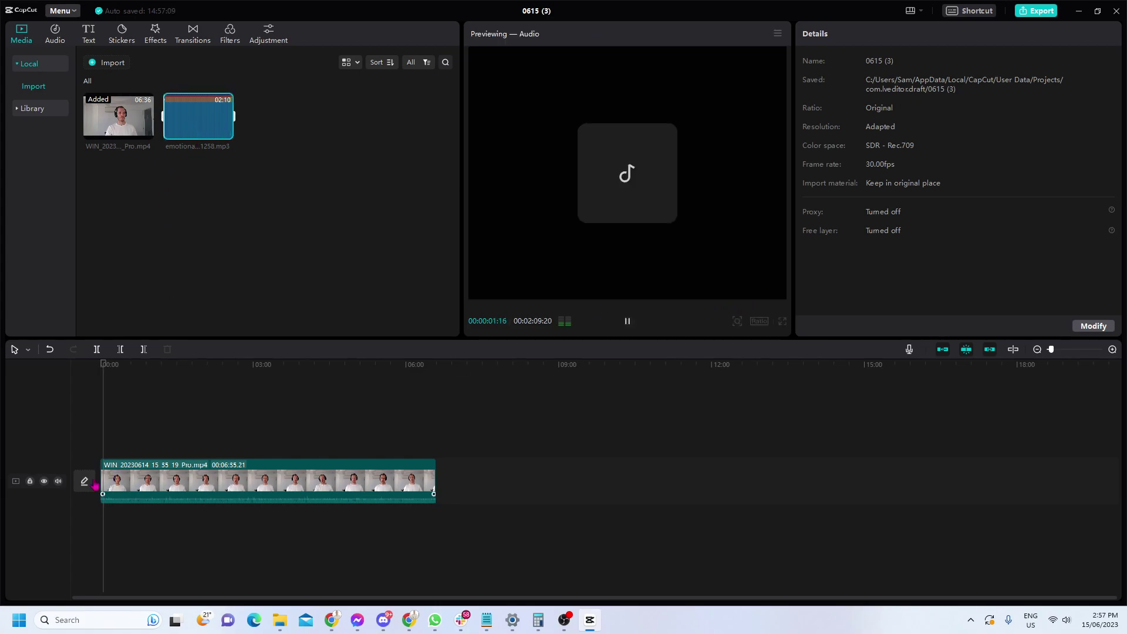
pyautogui.click(627, 321)
# Preview the webcam video, then select its timeline clip to show scale, position and blend.
pyautogui.click(108, 116)
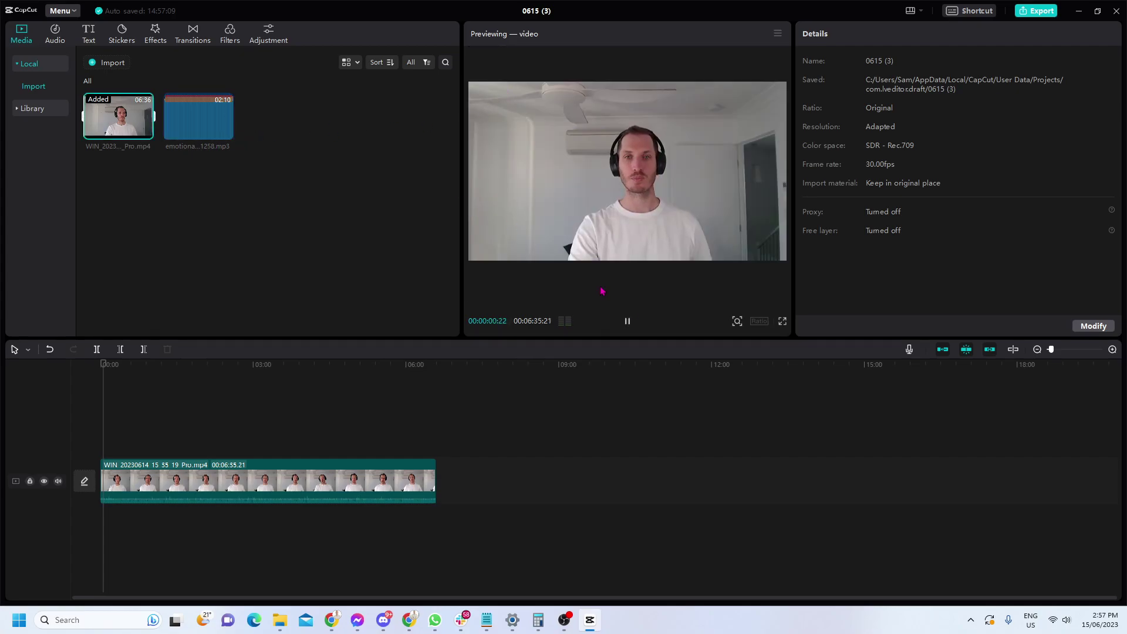
pyautogui.click(627, 321)
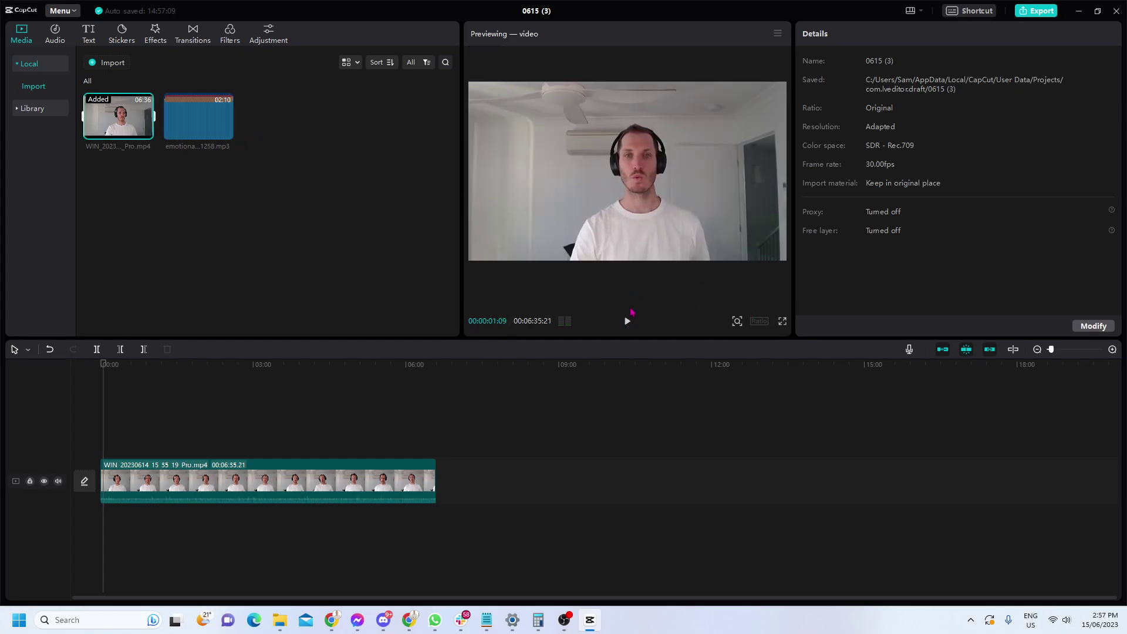
pyautogui.click(332, 483)
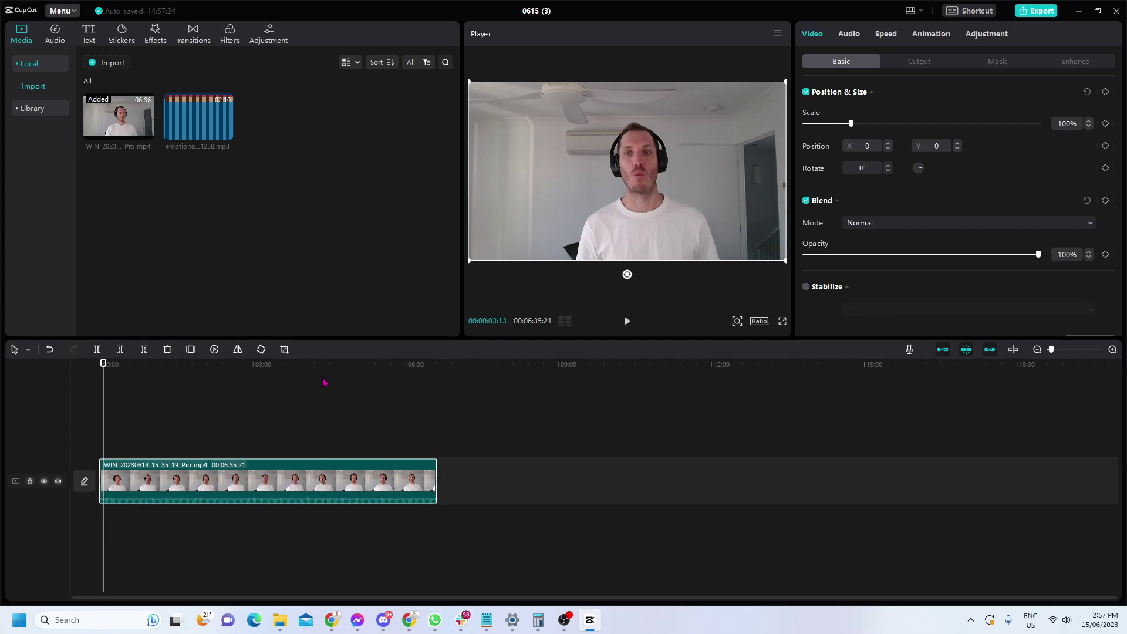
# Zoom the player preview in and out, deselect the clip, and list the ratio options.
pyautogui.click(737, 321)
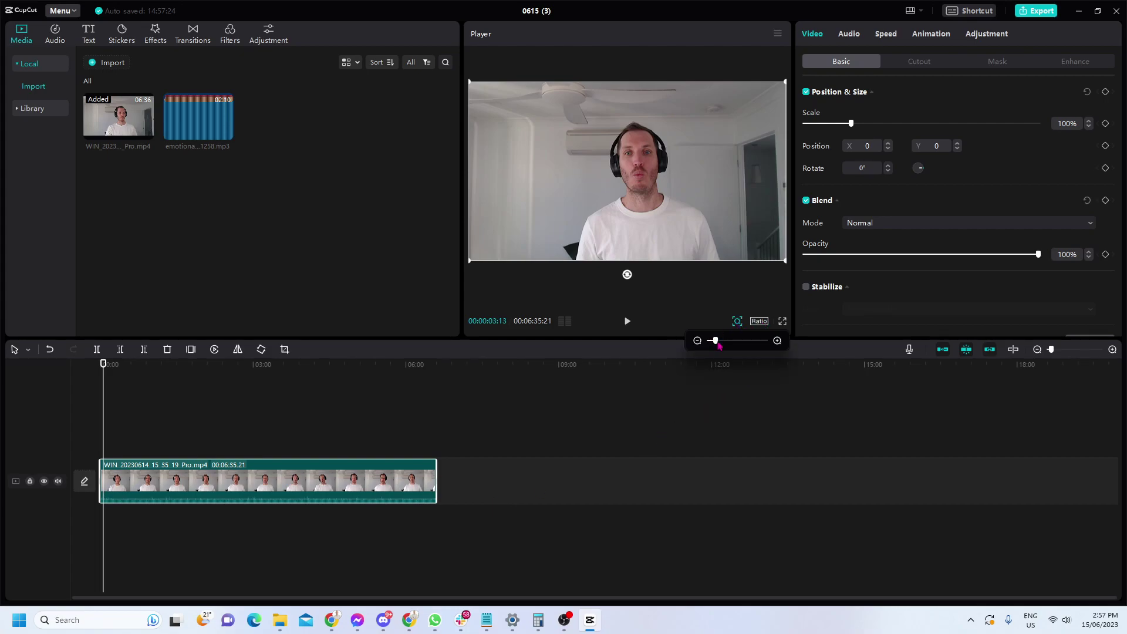
pyautogui.moveTo(715, 340)
pyautogui.mouseDown()
pyautogui.moveTo(730, 340)
pyautogui.moveTo(716, 345)
pyautogui.mouseUp()
pyautogui.click(738, 322)
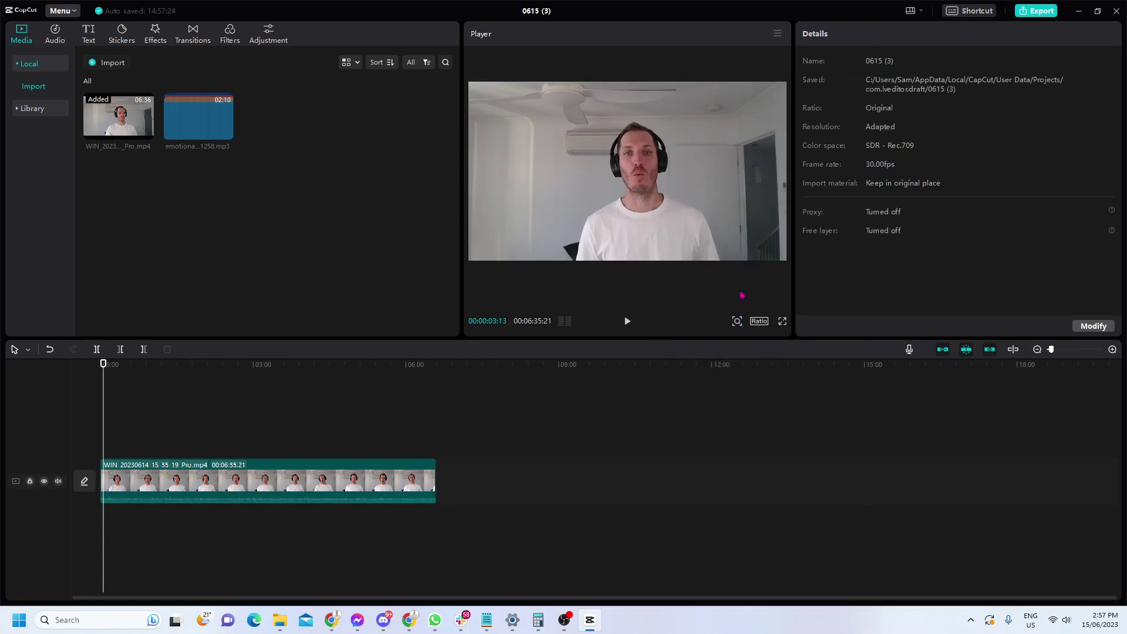
pyautogui.click(759, 323)
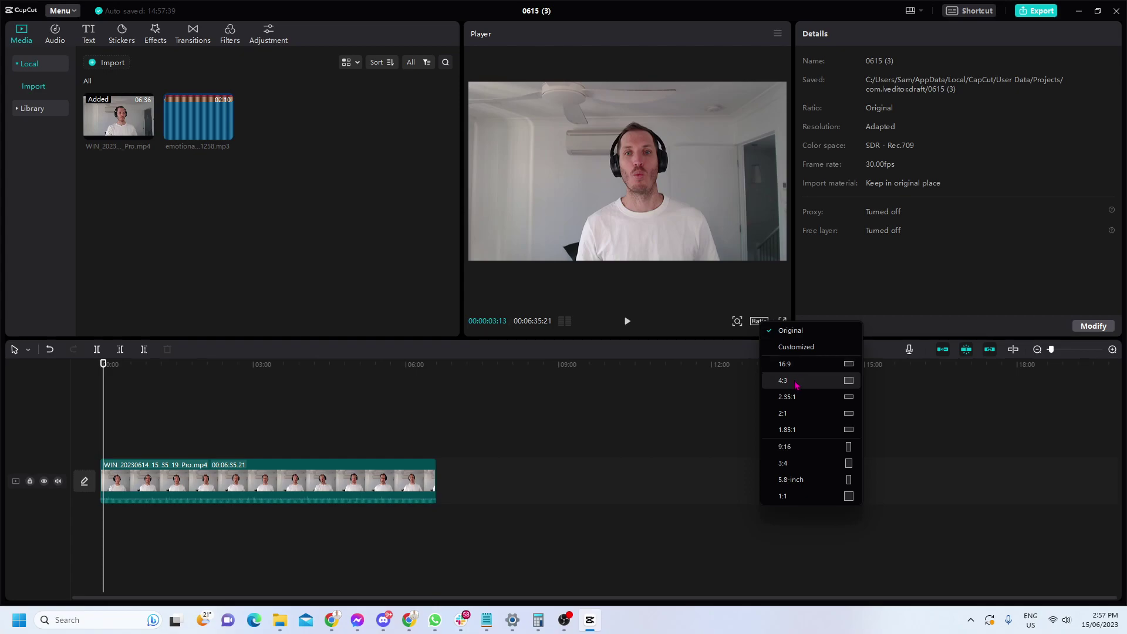
# Switch the project ratio to 9:16 and reselect the webcam clip on the timeline.
pyautogui.click(808, 448)
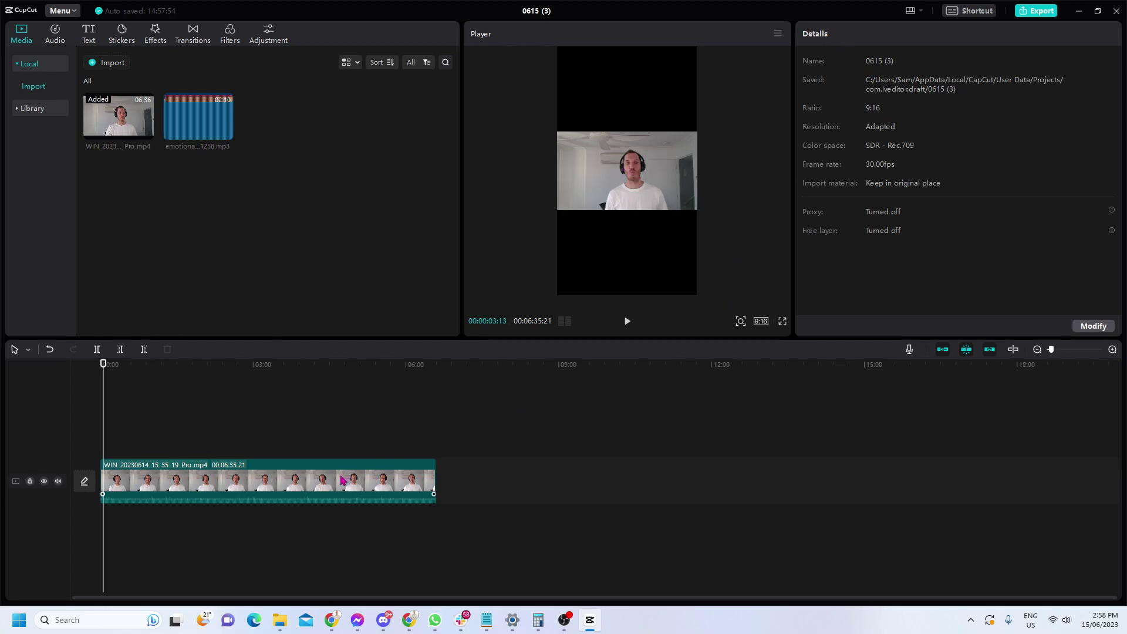
pyautogui.click(320, 480)
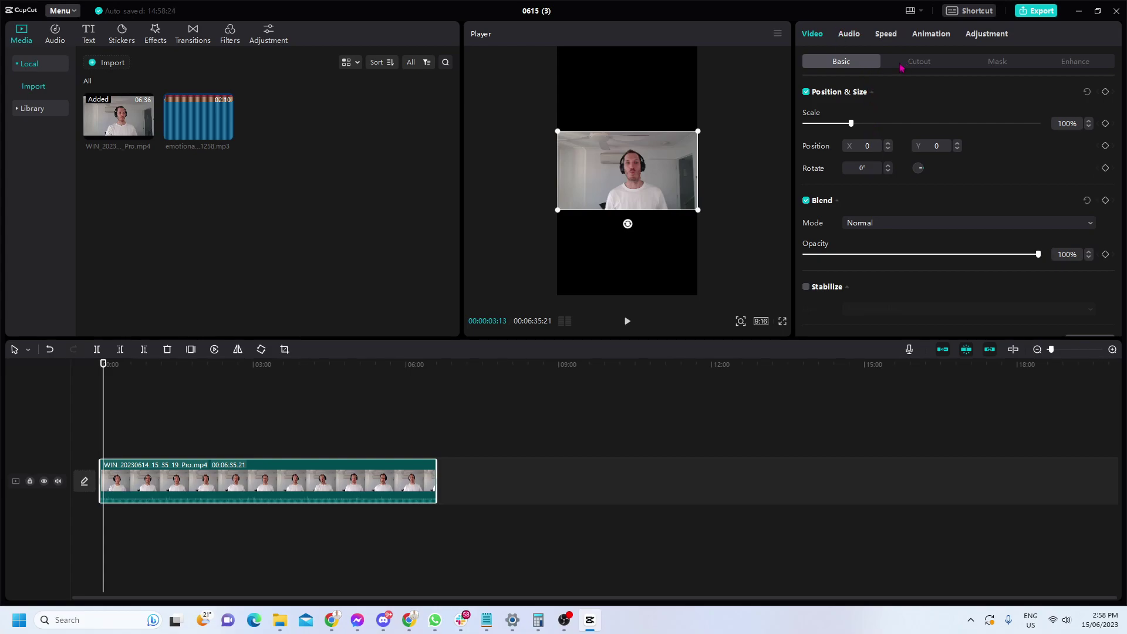
pyautogui.moveTo(851, 124)
pyautogui.mouseDown()
pyautogui.moveTo(891, 124)
pyautogui.moveTo(845, 125)
pyautogui.mouseUp()
pyautogui.hotkey('ctrl', 'z')
pyautogui.moveTo(625, 165)
pyautogui.mouseDown()
pyautogui.moveTo(635, 153)
pyautogui.moveTo(592, 147)
pyautogui.moveTo(597, 164)
pyautogui.moveTo(661, 175)
pyautogui.moveTo(598, 148)
pyautogui.moveTo(666, 181)
pyautogui.moveTo(590, 158)
pyautogui.moveTo(625, 176)
pyautogui.mouseUp()
pyautogui.hotkey('ctrl', 'z')
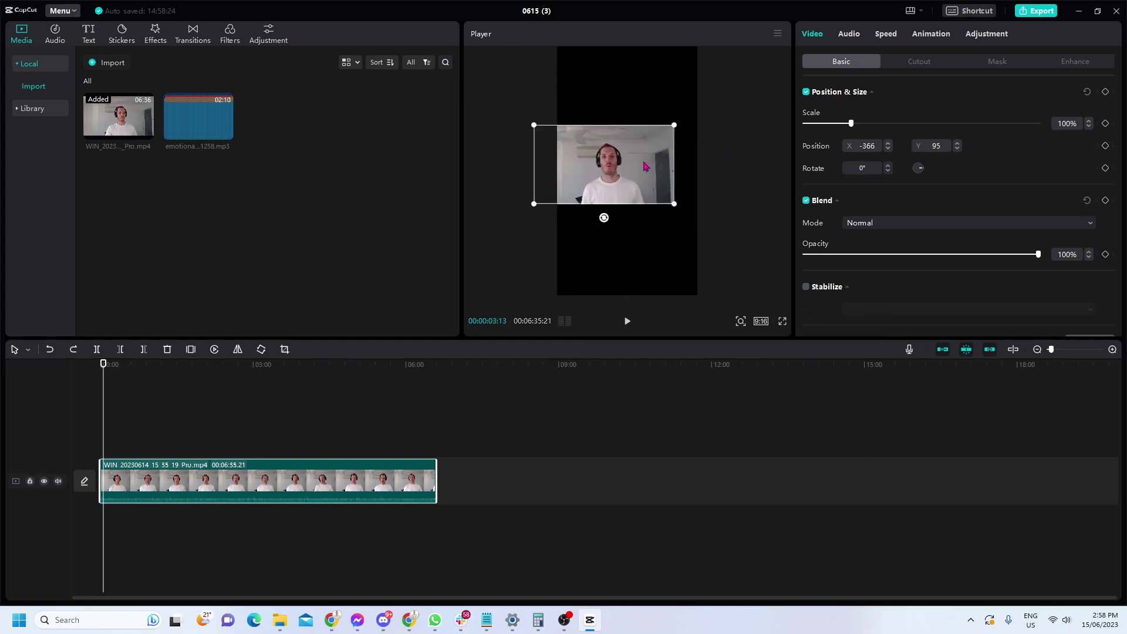
pyautogui.hotkey('ctrl', 'z')
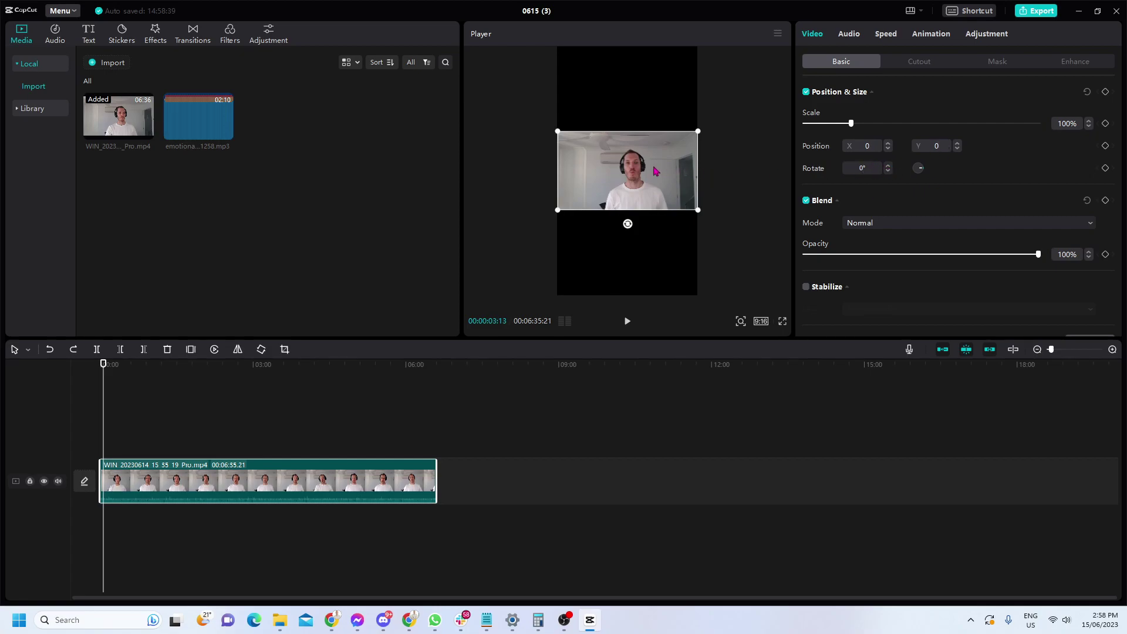
pyautogui.moveTo(629, 226); pyautogui.dragTo(582, 198)
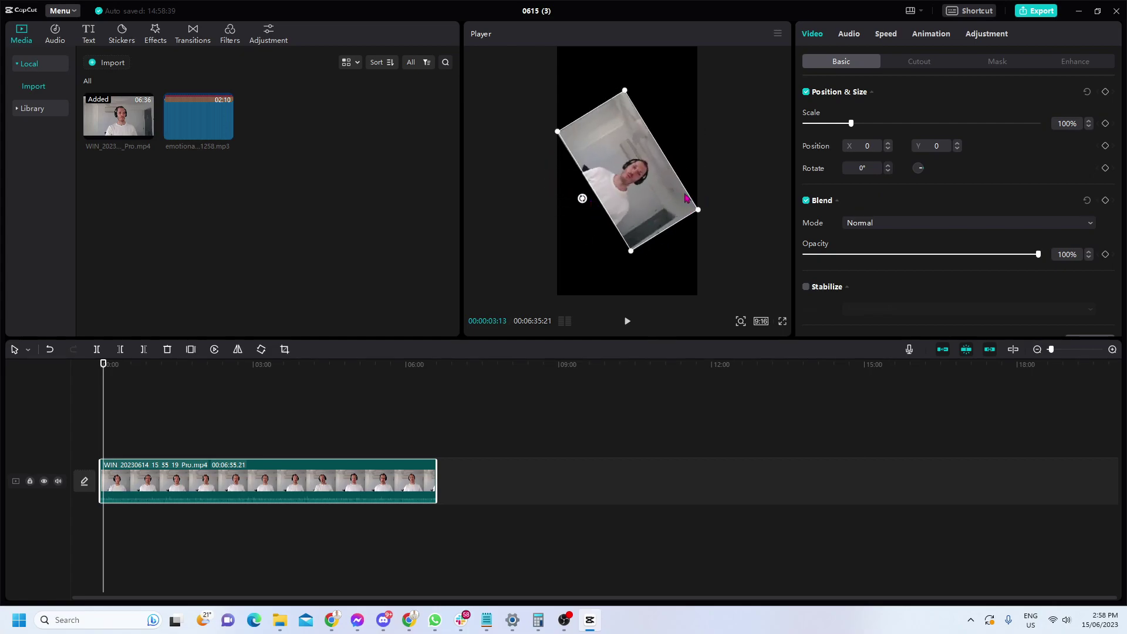
pyautogui.hotkey('ctrl', 'z')
pyautogui.hotkey('ctrl', 'z')
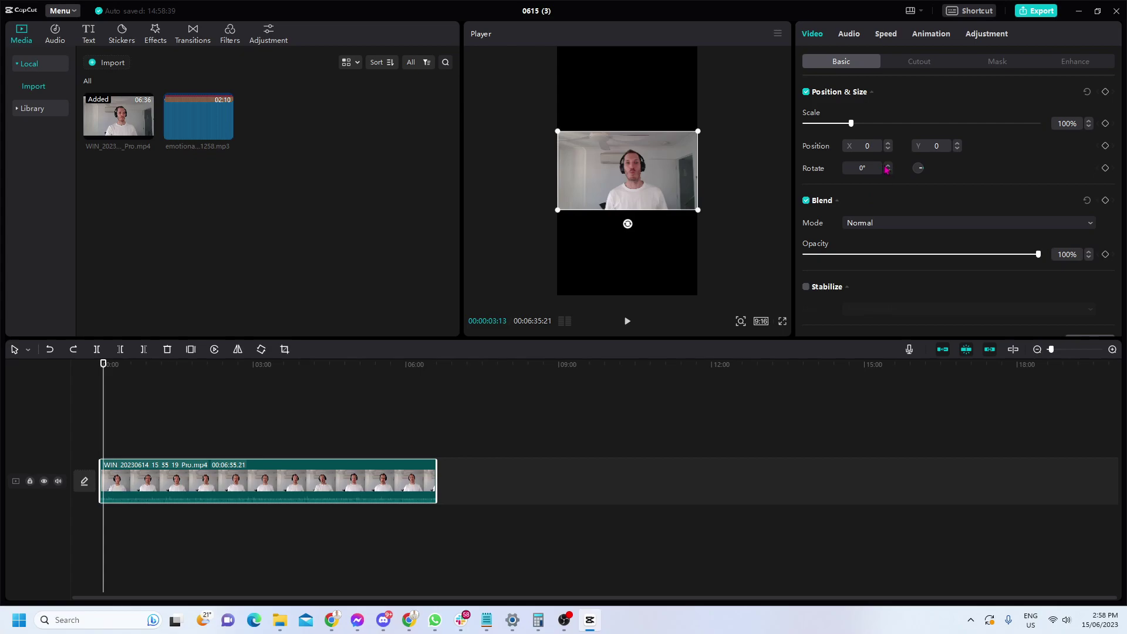
pyautogui.moveTo(887, 169); pyautogui.dragTo(904, 169)
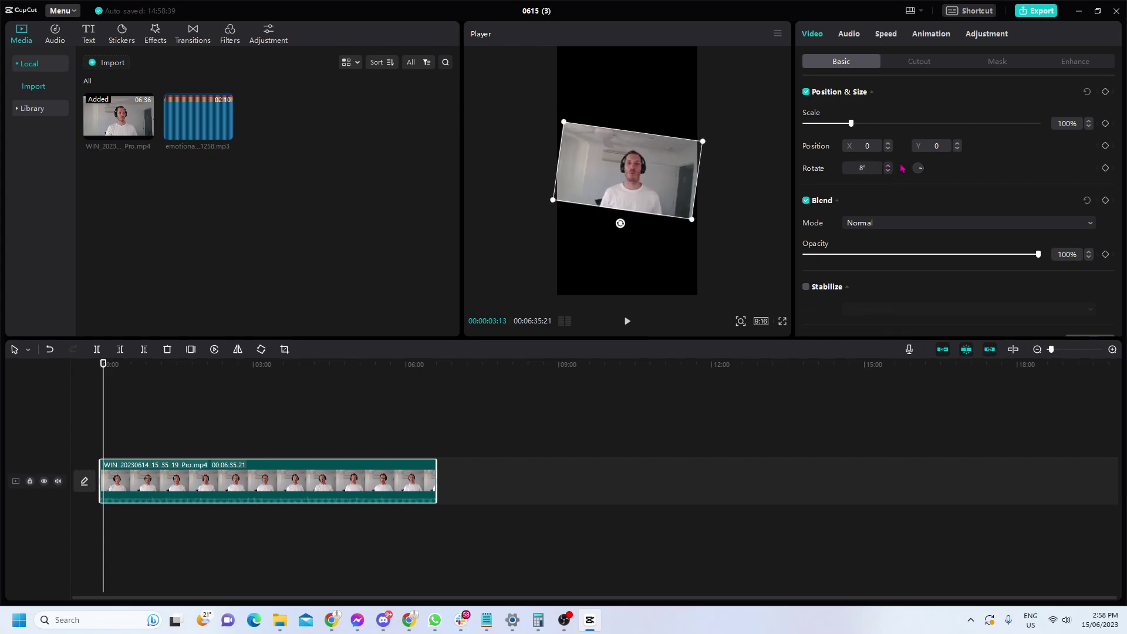
pyautogui.hotkey('ctrl', 'z')
pyautogui.hotkey('ctrl', 'z')
pyautogui.hotkey('ctrl', 'z')
pyautogui.hotkey('ctrl', 'z')
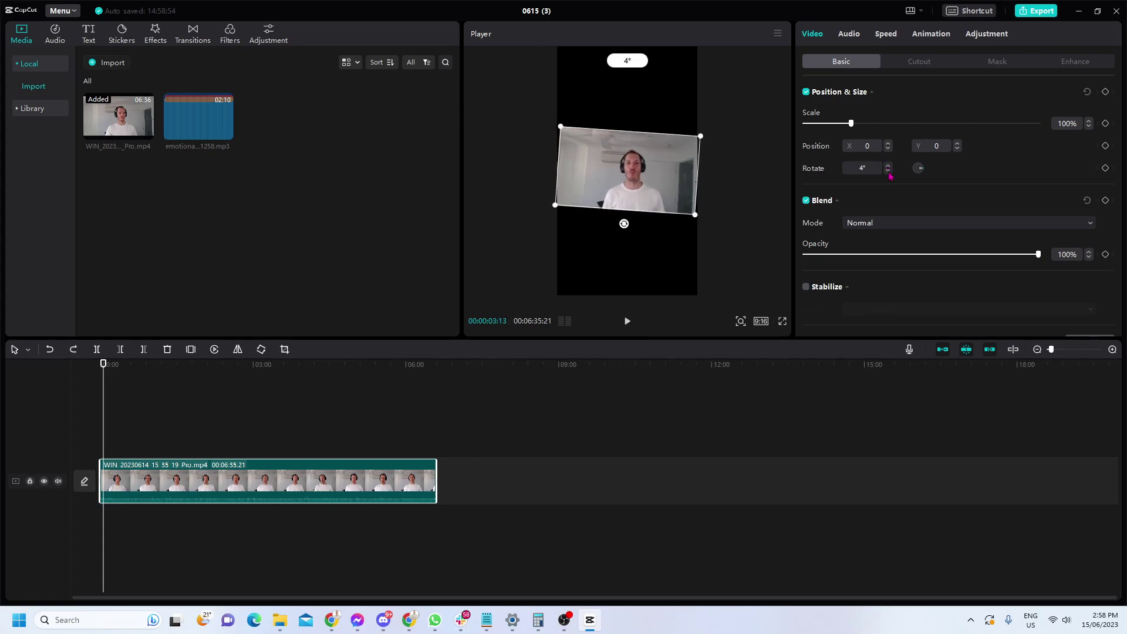
pyautogui.hotkey('ctrl', 'z')
pyautogui.hotkey('ctrl', 'z')
pyautogui.hotkey('ctrl', 'z')
pyautogui.hotkey('ctrl', 'z')
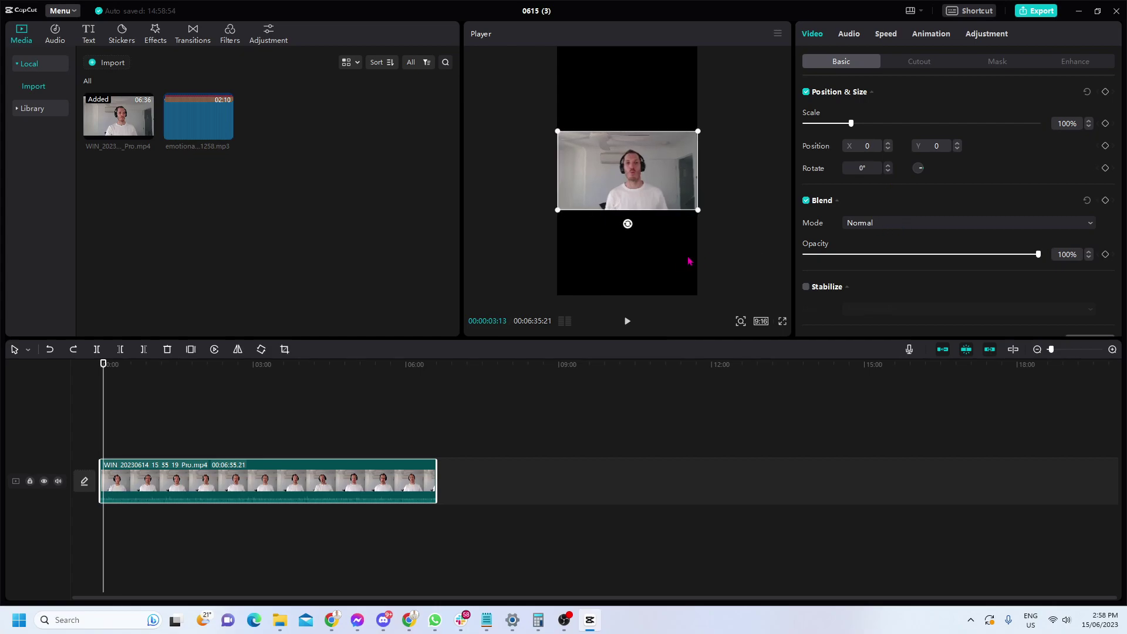
pyautogui.click(649, 261)
pyautogui.click(659, 180)
pyautogui.scroll(-2, 928, 185)
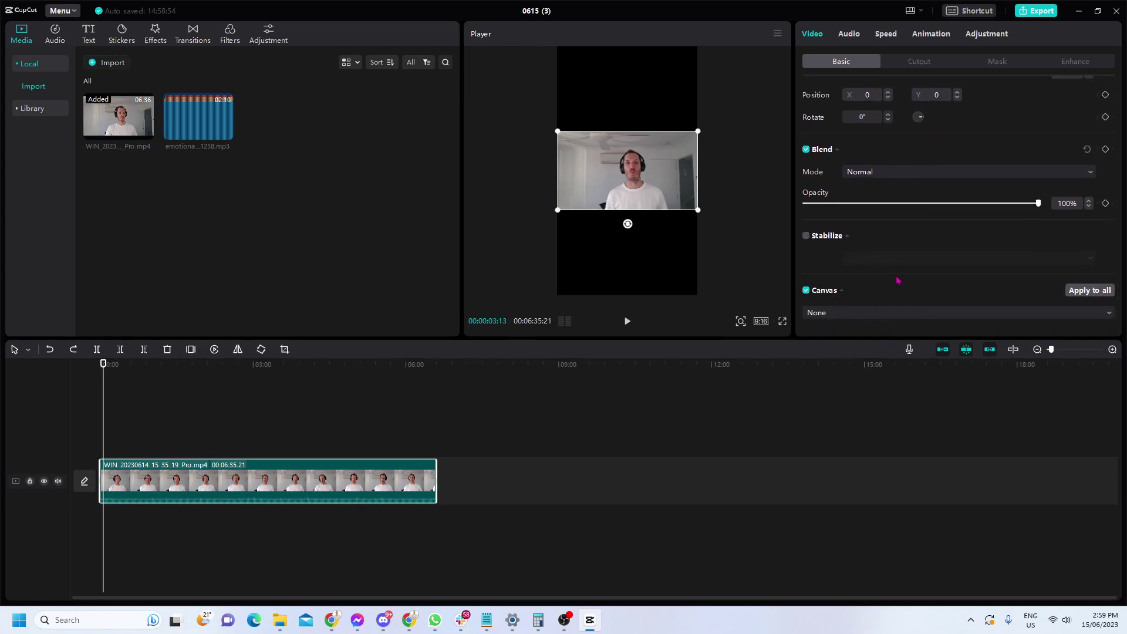
pyautogui.scroll(2, 898, 276)
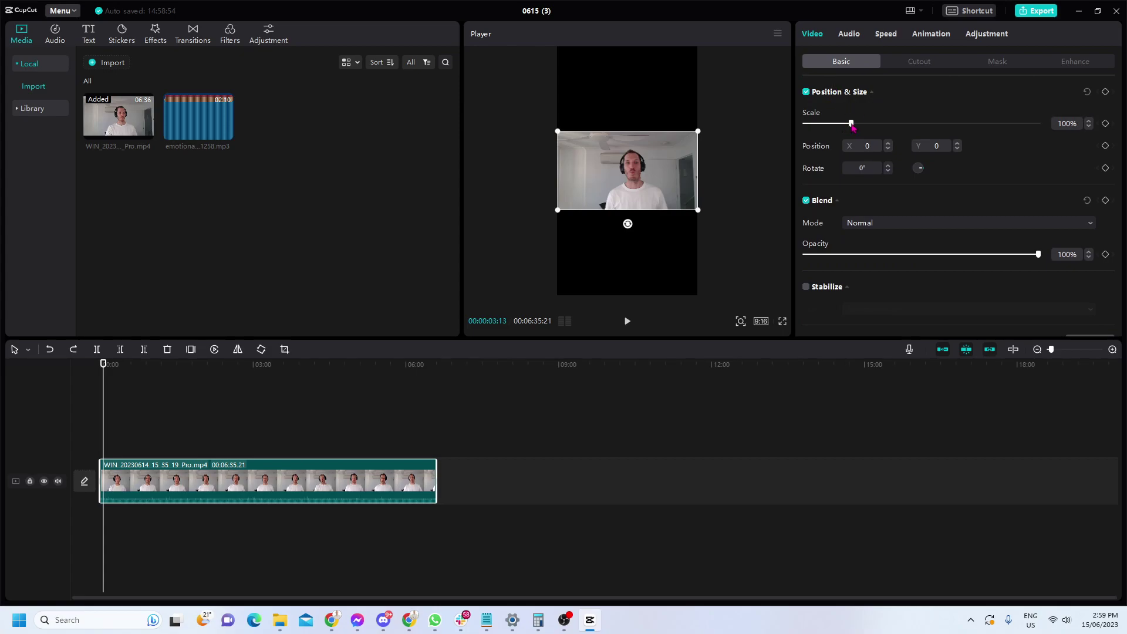
pyautogui.moveTo(852, 124); pyautogui.dragTo(870, 123)
pyautogui.hotkey('ctrl', 'z')
# Inspect the clip's audio settings, keeping volume at 0.0dB, and return the playhead to the start.
pyautogui.click(853, 40)
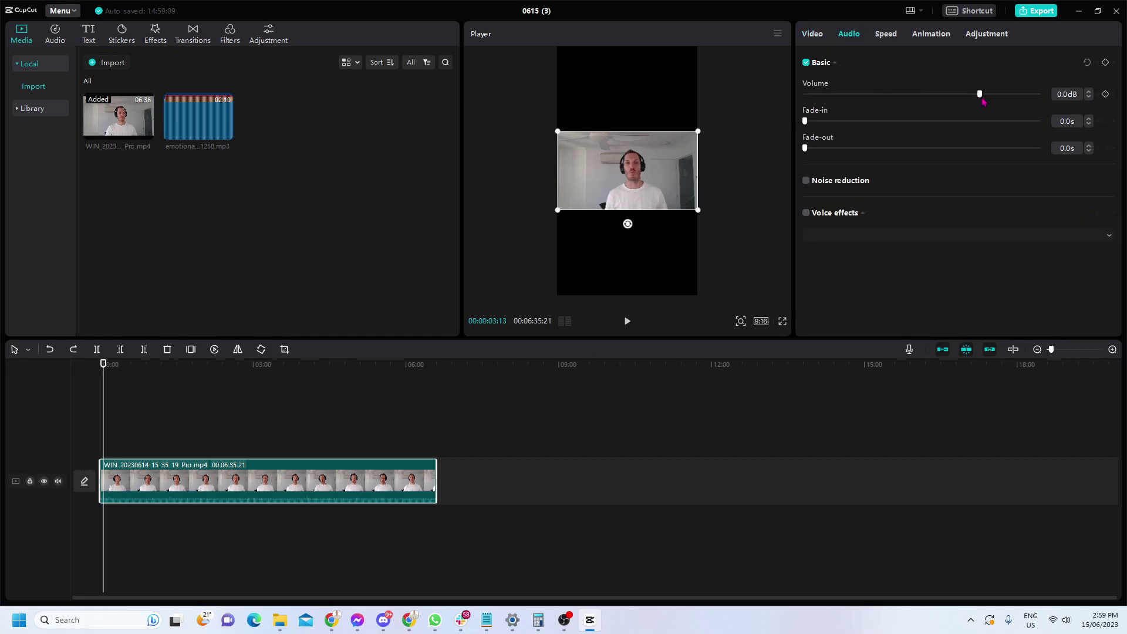
pyautogui.moveTo(981, 94)
pyautogui.mouseDown()
pyautogui.moveTo(910, 94)
pyautogui.moveTo(1032, 94)
pyautogui.moveTo(980, 94)
pyautogui.mouseUp()
pyautogui.click(102, 451)
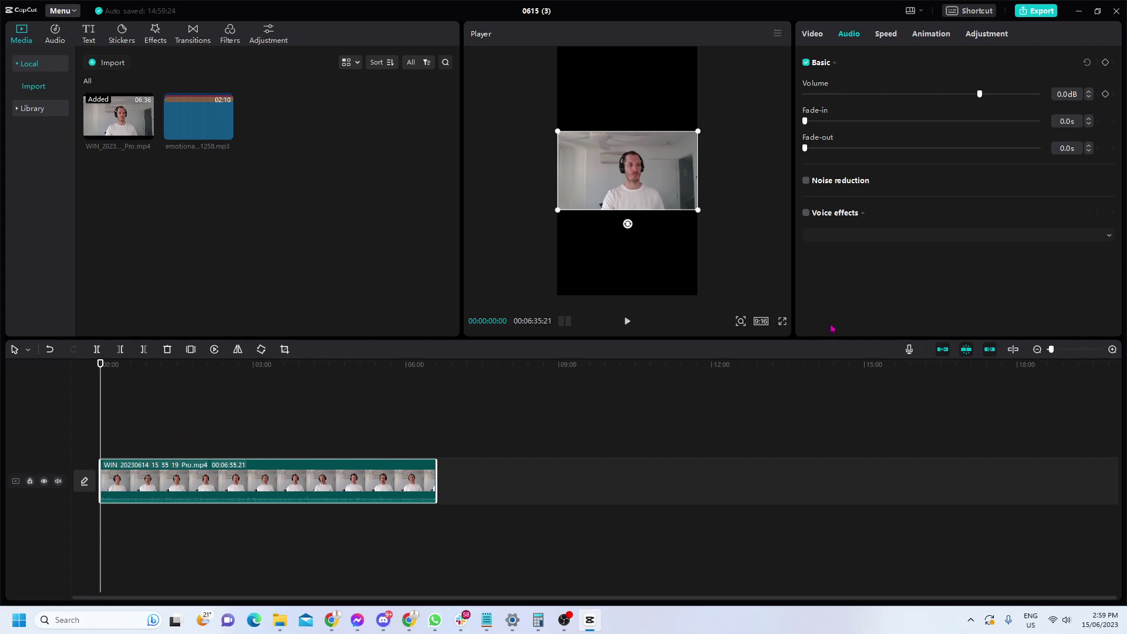
# Browse the clip's Speed settings, leaving speed at 1.0x, then its Animation and Adjustment panels.
pyautogui.click(887, 35)
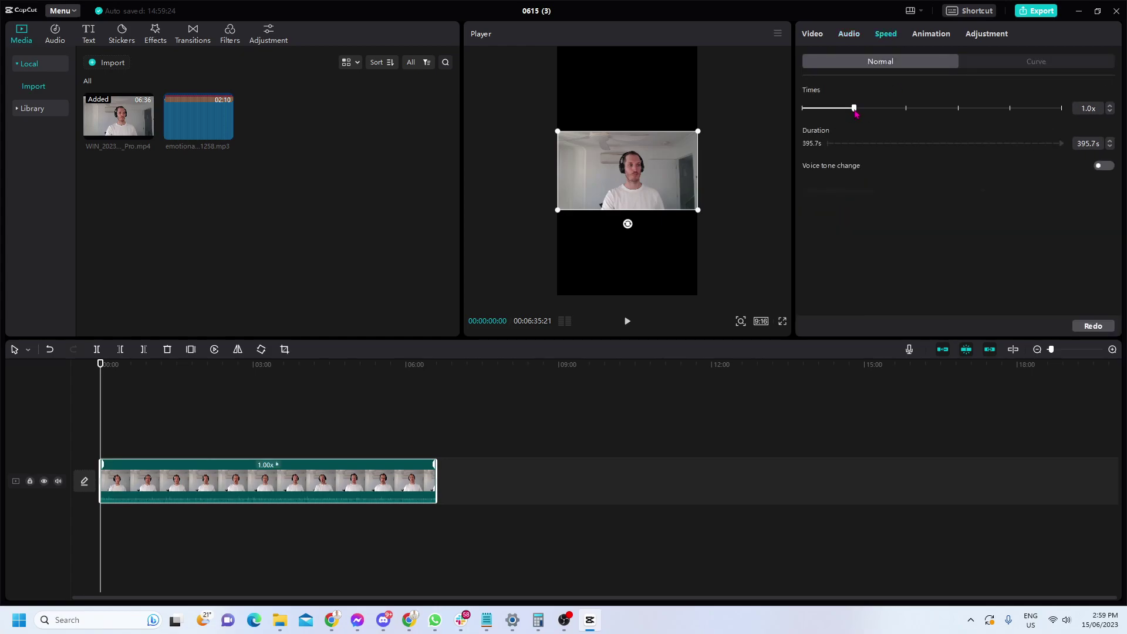
pyautogui.moveTo(854, 109)
pyautogui.mouseDown()
pyautogui.moveTo(884, 111)
pyautogui.moveTo(855, 112)
pyautogui.mouseUp()
pyautogui.click(938, 40)
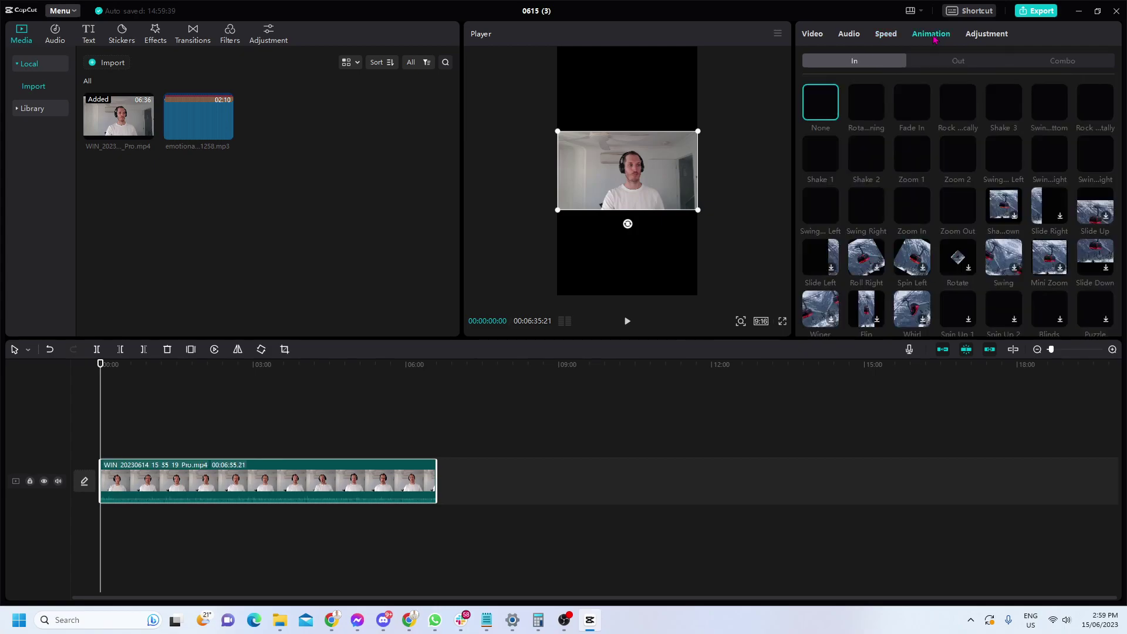
pyautogui.click(987, 36)
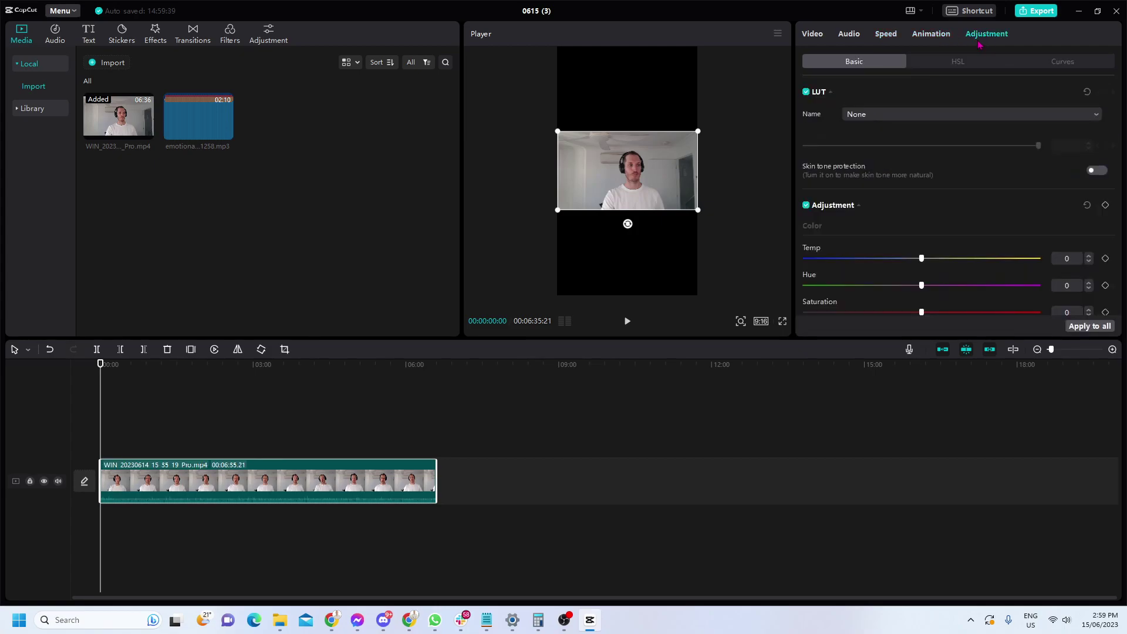
# Cycle back through the Animation, Speed and Audio panels, ending on the clip's Video properties.
pyautogui.click(935, 39)
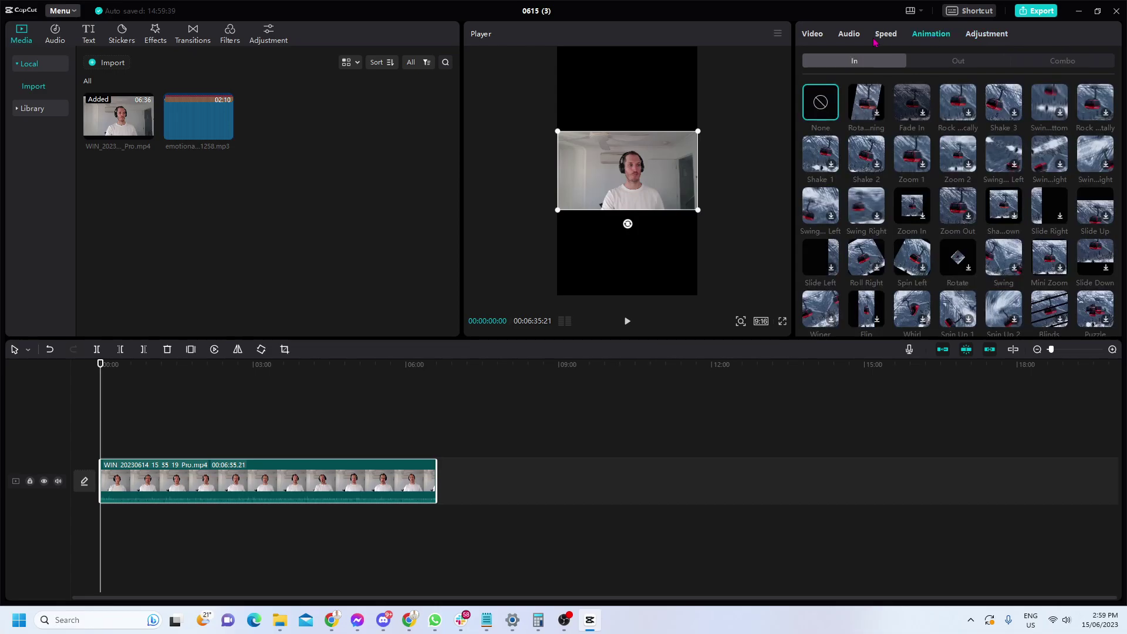
pyautogui.click(885, 37)
pyautogui.click(852, 36)
pyautogui.click(813, 35)
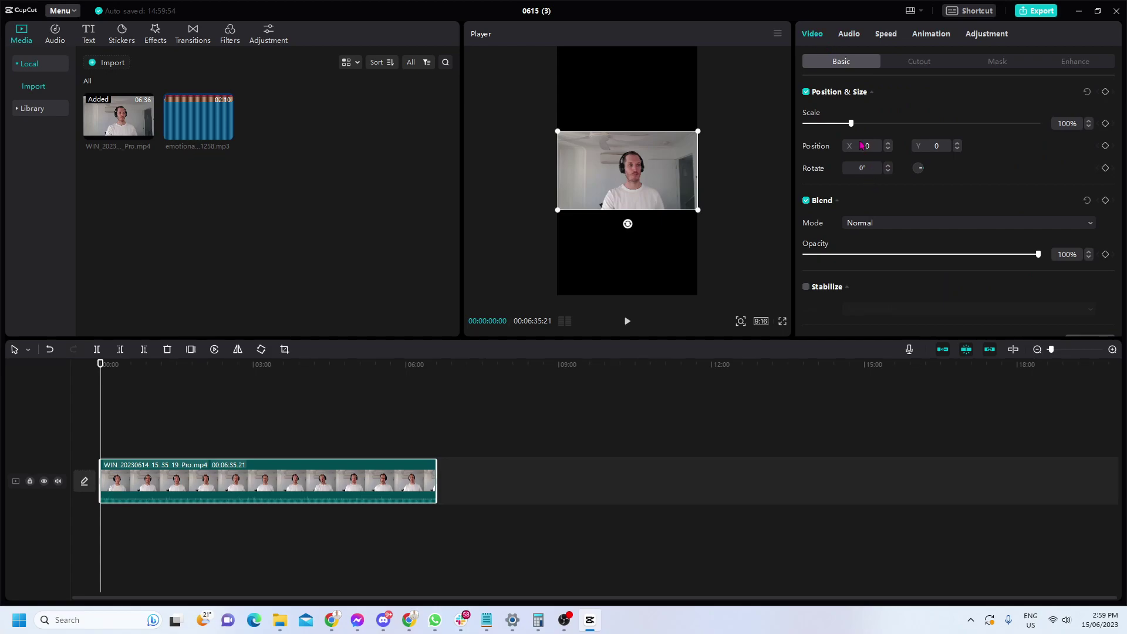
pyautogui.click(838, 38)
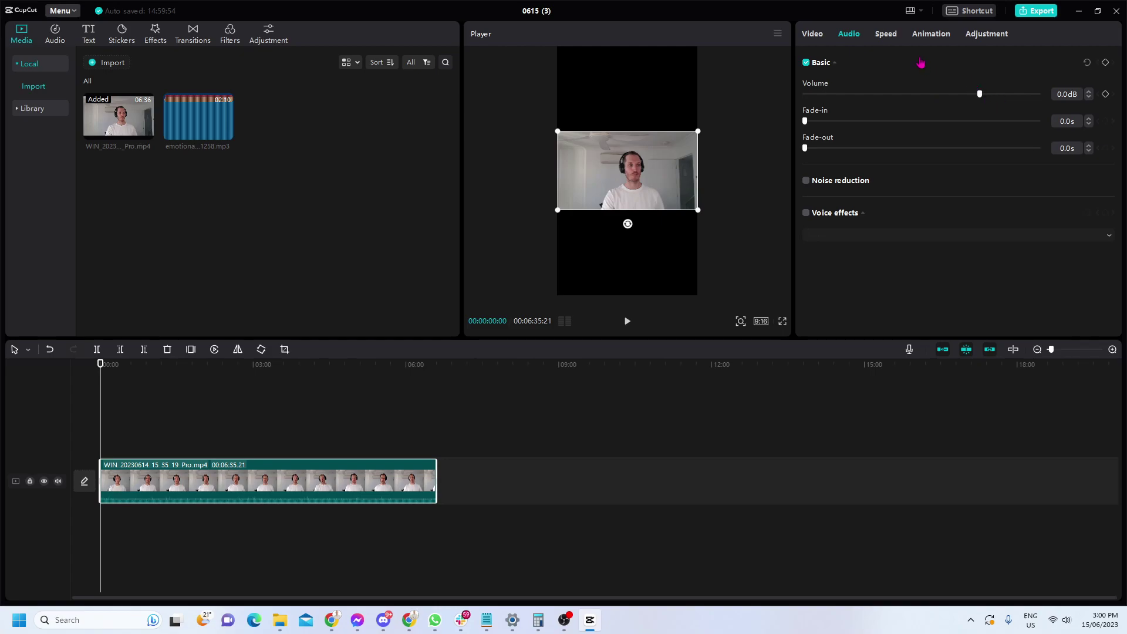
pyautogui.click(889, 38)
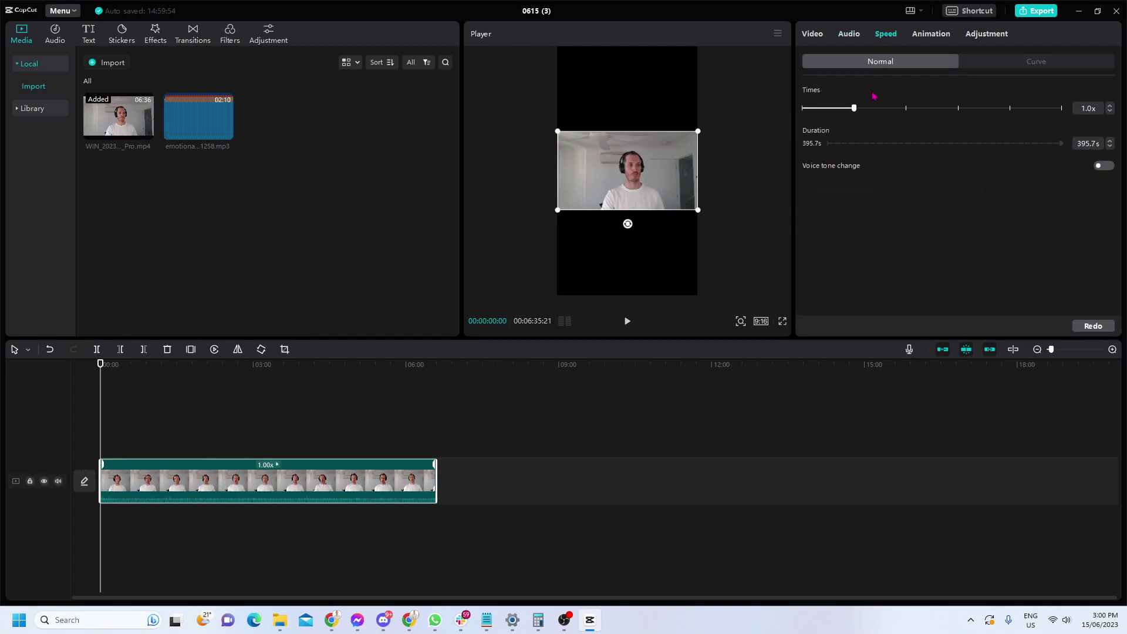
pyautogui.click(853, 34)
pyautogui.click(813, 33)
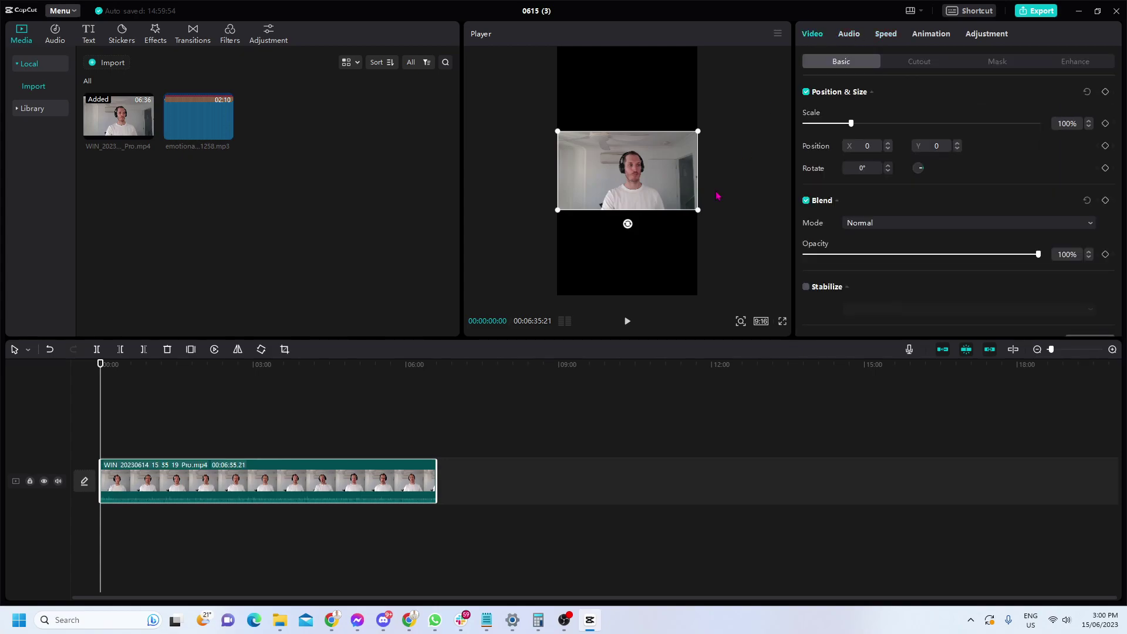